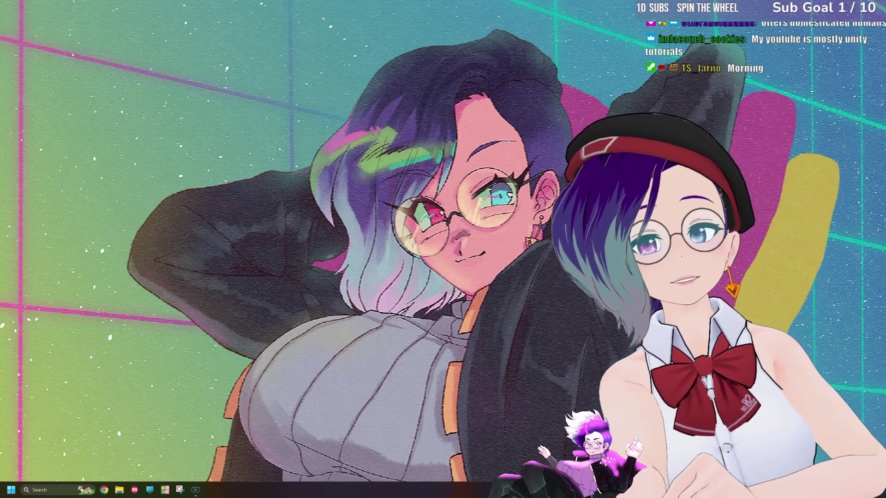
Bring the browser forward and scroll the voice-changer README to the download version table
{"action": "left_click", "coordinate": [104, 489]}
{"action": "left_click_drag", "start_coordinate": [178, 107], "coordinate": [111, 25]}
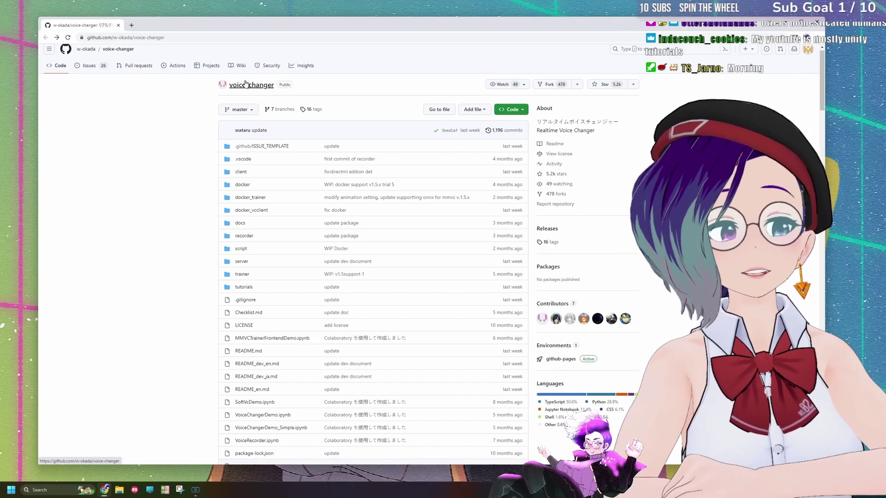
{"action": "scroll", "coordinate": [242, 207], "scroll_direction": "down", "scroll_amount": 15}
{"action": "scroll", "coordinate": [241, 212], "scroll_direction": "down", "scroll_amount": 4}
{"action": "scroll", "coordinate": [241, 212], "scroll_direction": "down", "scroll_amount": 4}
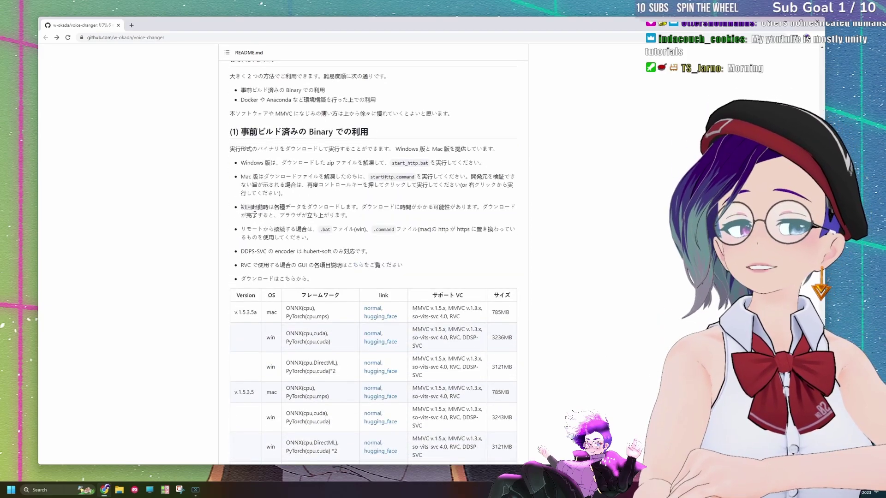
{"action": "scroll", "coordinate": [255, 213], "scroll_direction": "down", "scroll_amount": 3}
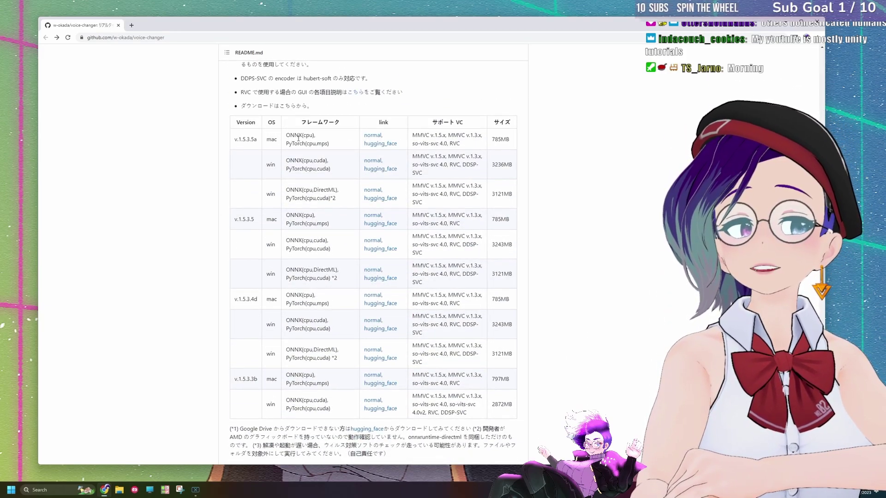
Highlight the Windows CUDA build row and the DirectML build's PyTorch(cpu,cuda)*2 entry
{"action": "left_click_drag", "start_coordinate": [287, 134], "coordinate": [297, 136]}
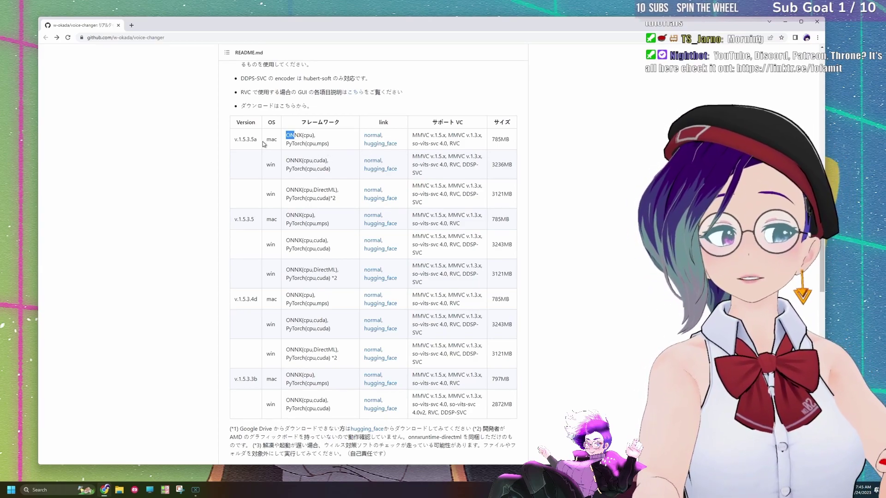
{"action": "left_click_drag", "start_coordinate": [267, 161], "coordinate": [277, 197]}
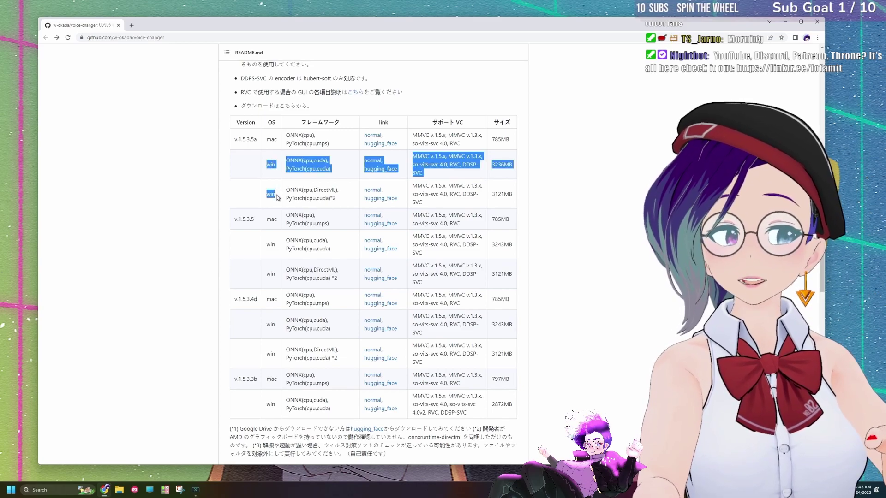
{"action": "left_click", "coordinate": [331, 188]}
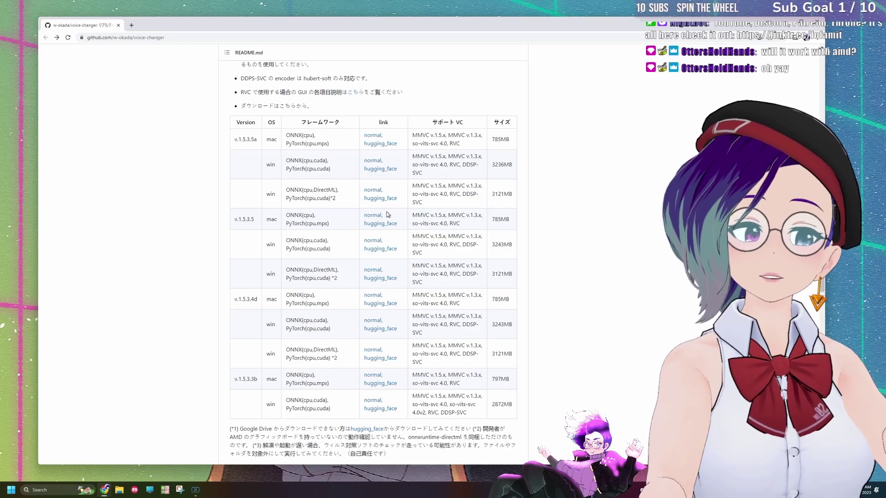
{"action": "left_click_drag", "start_coordinate": [289, 198], "coordinate": [345, 198]}
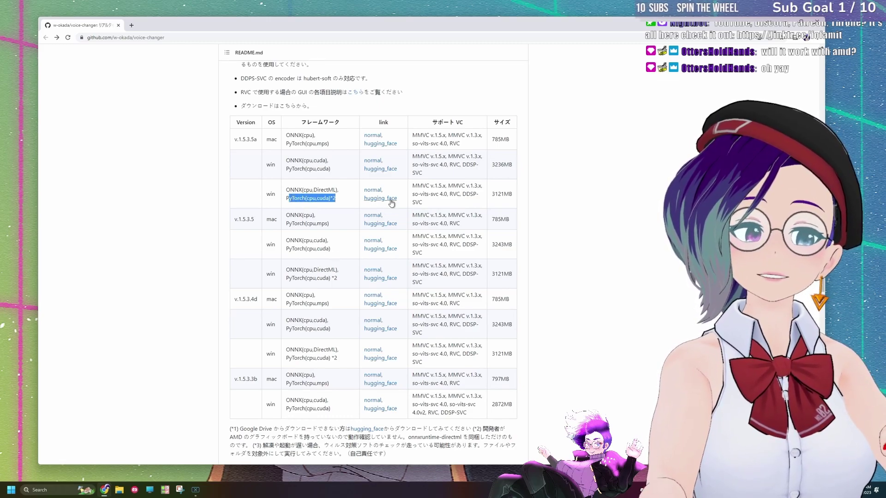
Download MMVCServerSIO_win_onnxgpu-cuda_v.1.5.3.5.zip (3.02 GB) from the Windows build's hugging_face link
{"action": "left_click", "coordinate": [385, 278]}
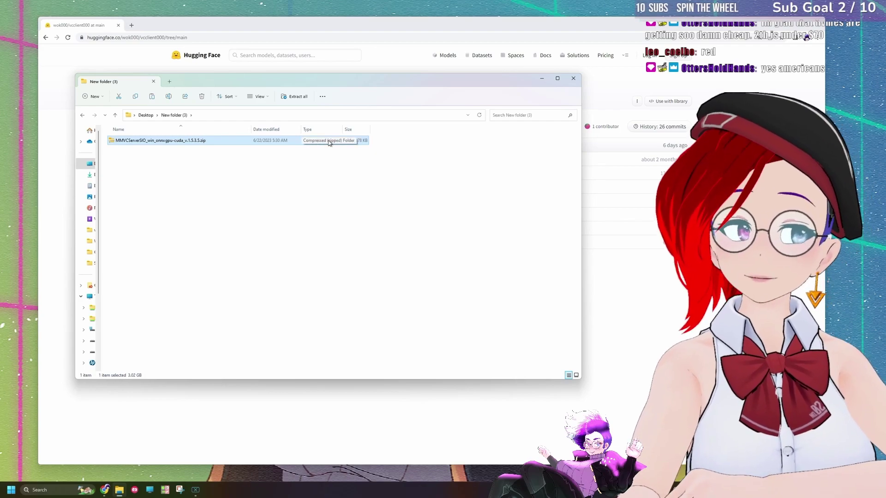
Extract the MMVCServerSIO zip into its current folder with 7-Zip's Extract Here
{"action": "right_click", "coordinate": [312, 143]}
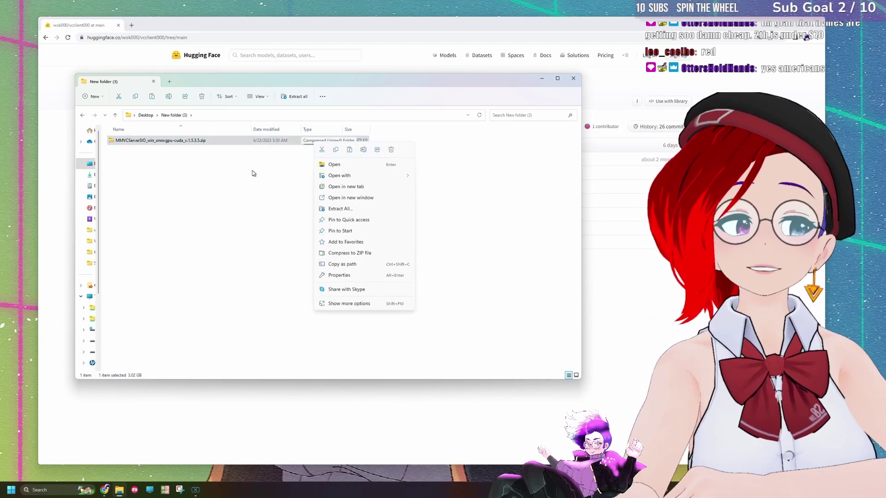
{"action": "left_click", "coordinate": [241, 185]}
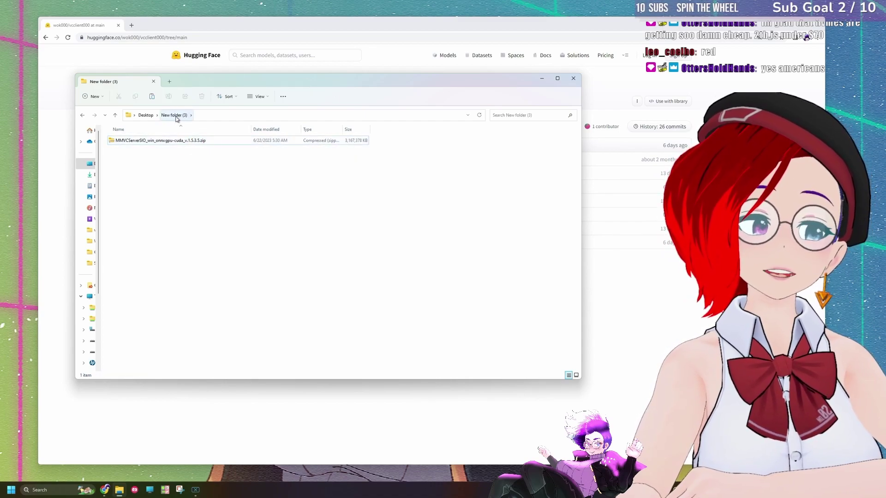
{"action": "right_click", "coordinate": [183, 143]}
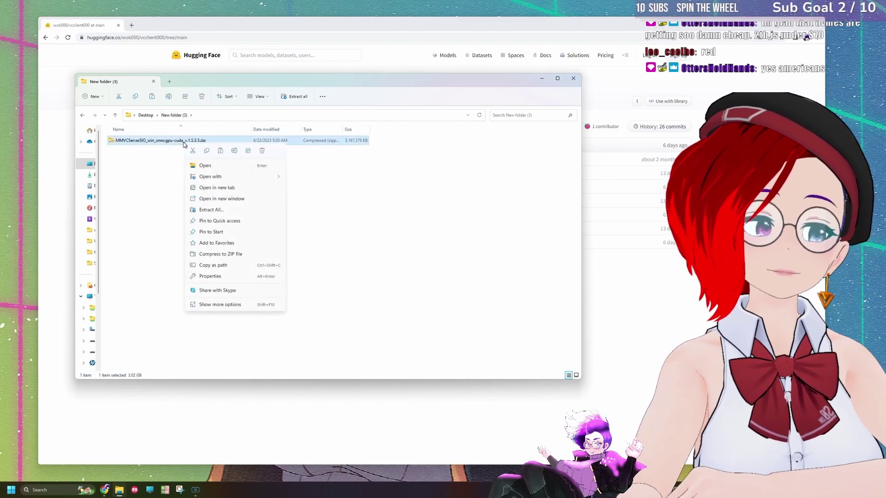
{"action": "key", "text": "shift+F10"}
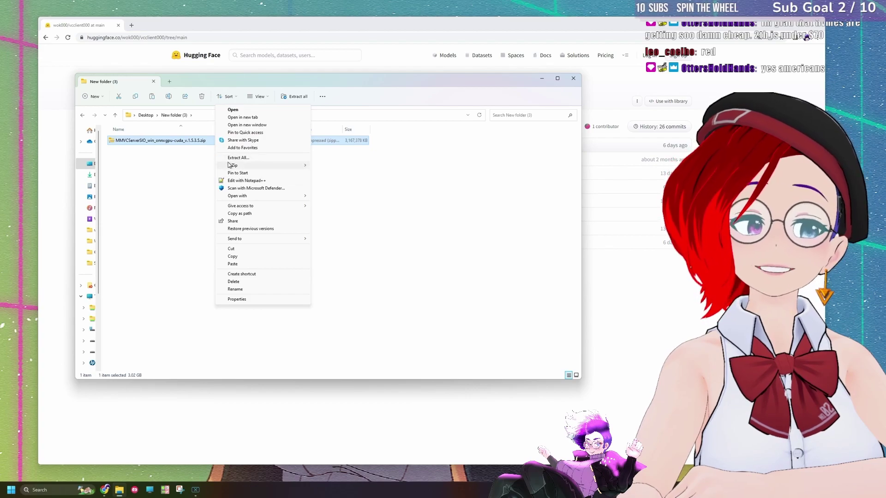
{"action": "mouse_move", "coordinate": [229, 165]}
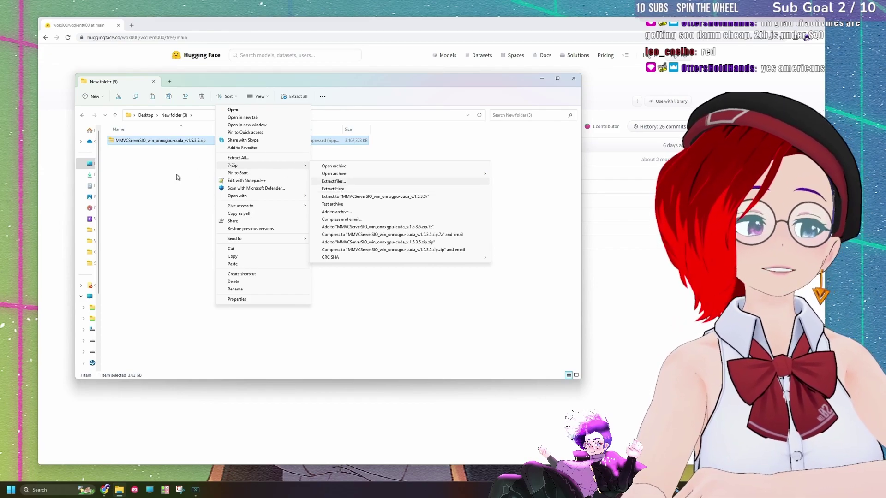
{"action": "left_click", "coordinate": [338, 189]}
{"action": "left_click", "coordinate": [143, 171]}
{"action": "right_click", "coordinate": [159, 141]}
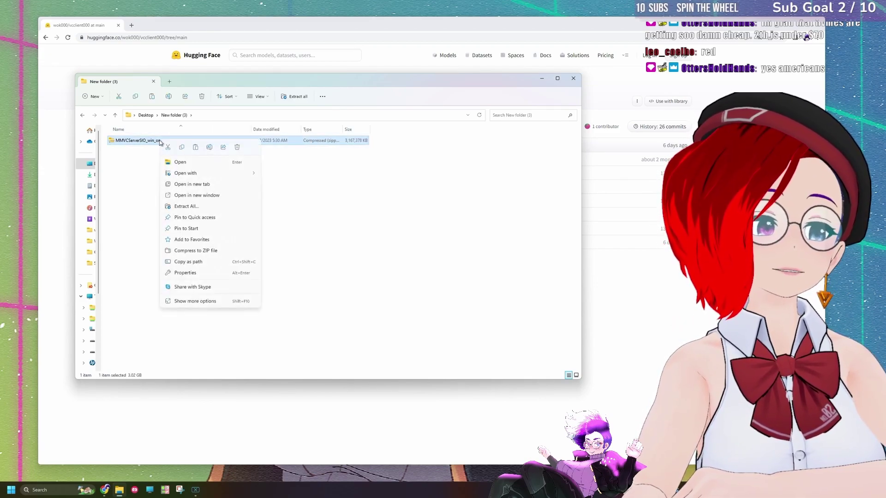
{"action": "left_click", "coordinate": [196, 302]}
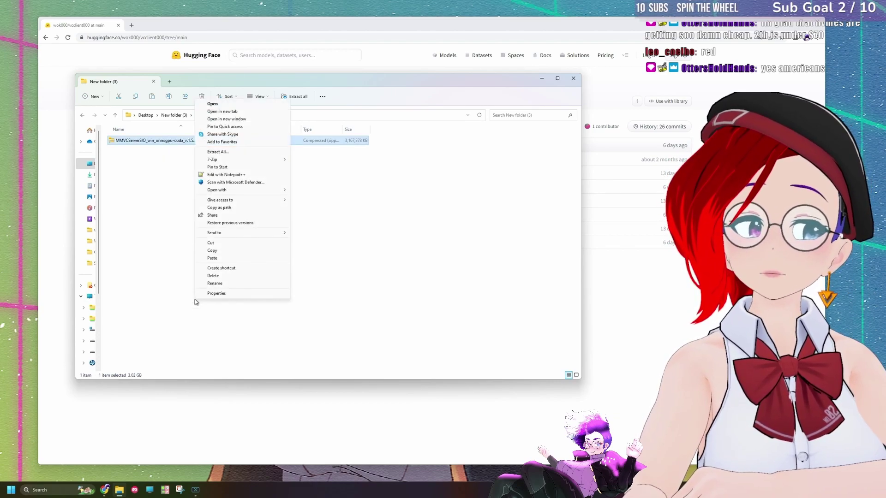
{"action": "mouse_move", "coordinate": [270, 159]}
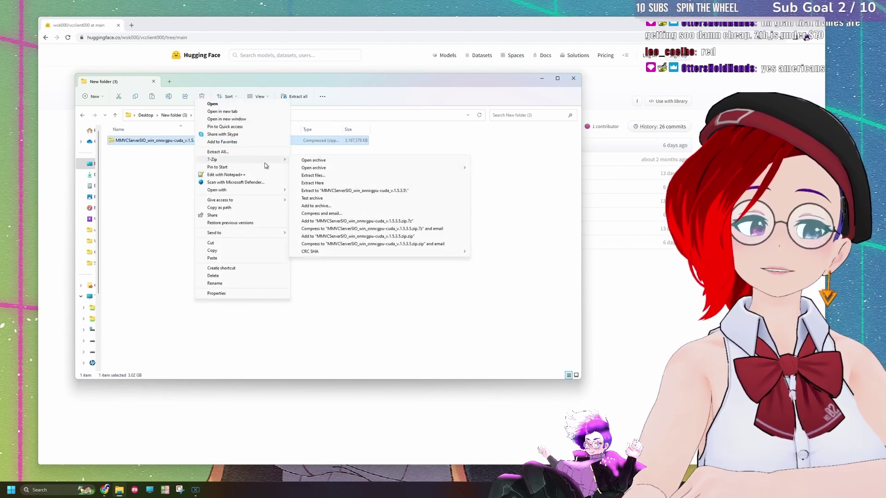
{"action": "left_click", "coordinate": [315, 184]}
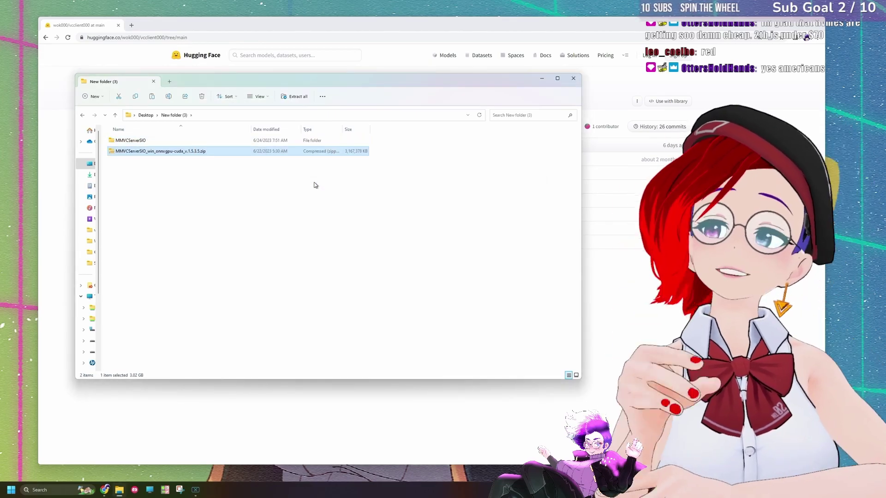
Open the MMVCServerSIO folder and scroll its 119 items down to start_http.bat
{"action": "double_click", "coordinate": [131, 140]}
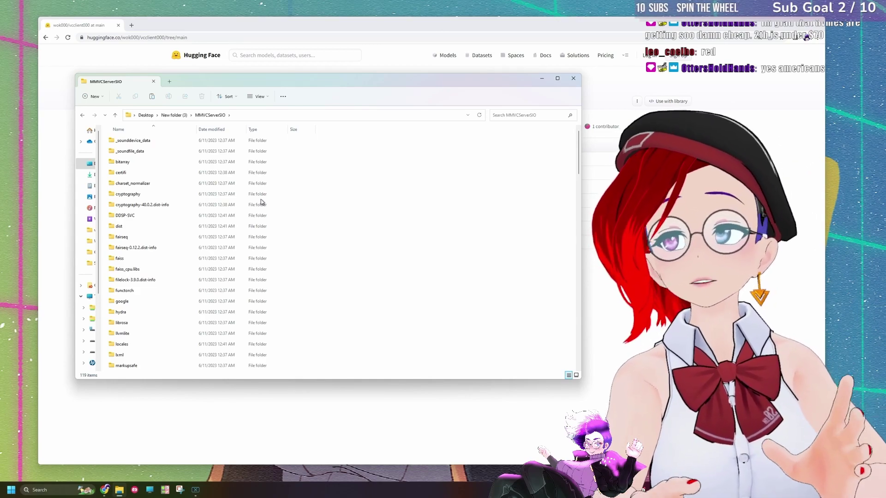
{"action": "scroll", "coordinate": [298, 256], "scroll_direction": "down", "scroll_amount": 9}
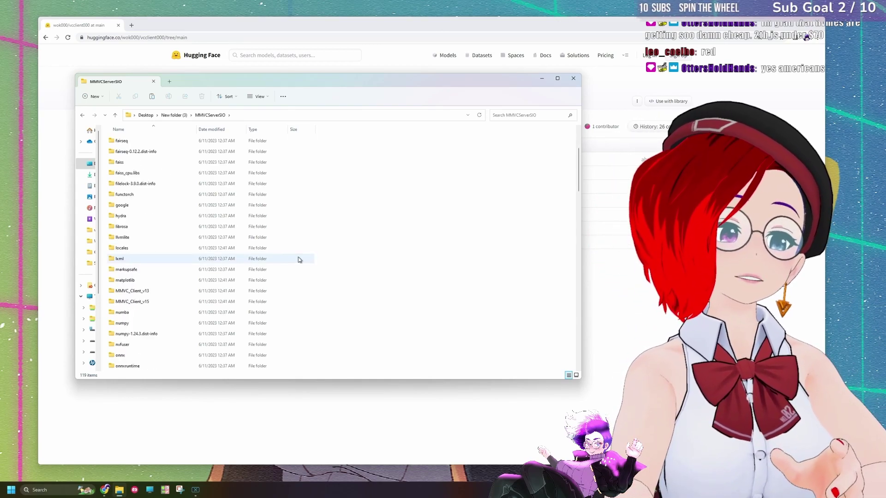
{"action": "scroll", "coordinate": [298, 257], "scroll_direction": "down", "scroll_amount": 15}
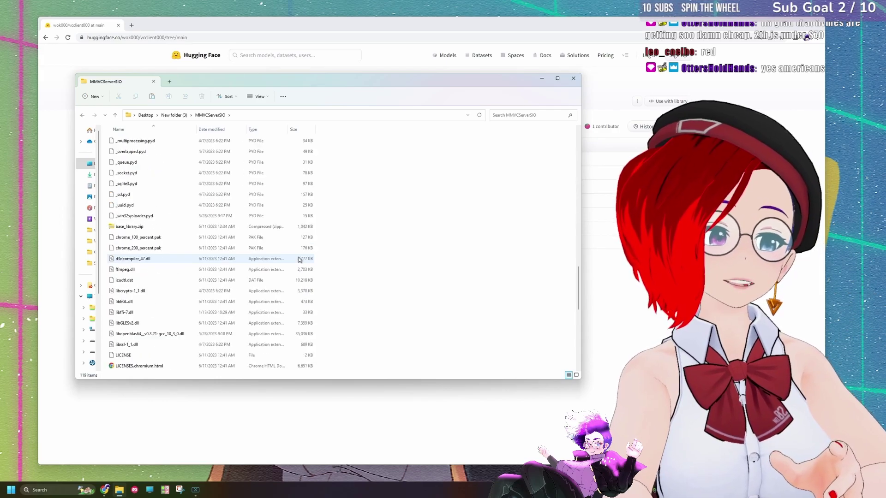
{"action": "scroll", "coordinate": [276, 286], "scroll_direction": "down", "scroll_amount": 5}
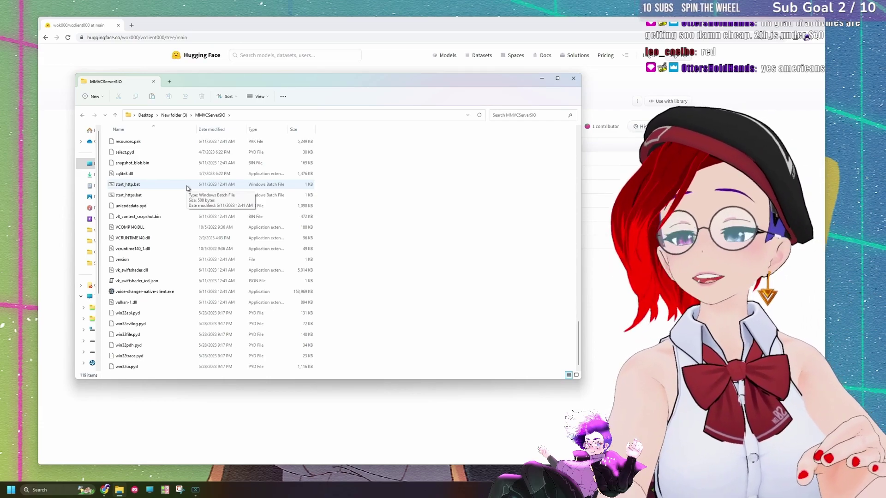
Run start_http.bat and allow the voice changer server through Windows Defender Firewall
{"action": "double_click", "coordinate": [187, 187]}
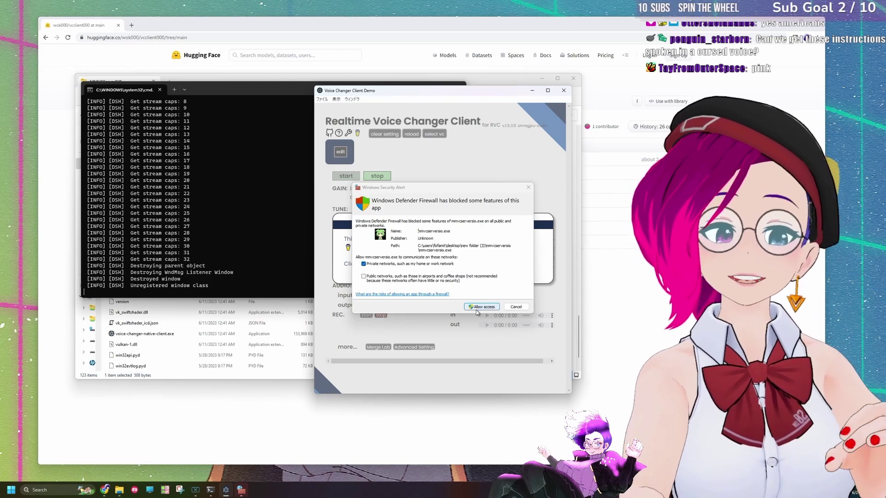
{"action": "left_click", "coordinate": [477, 306]}
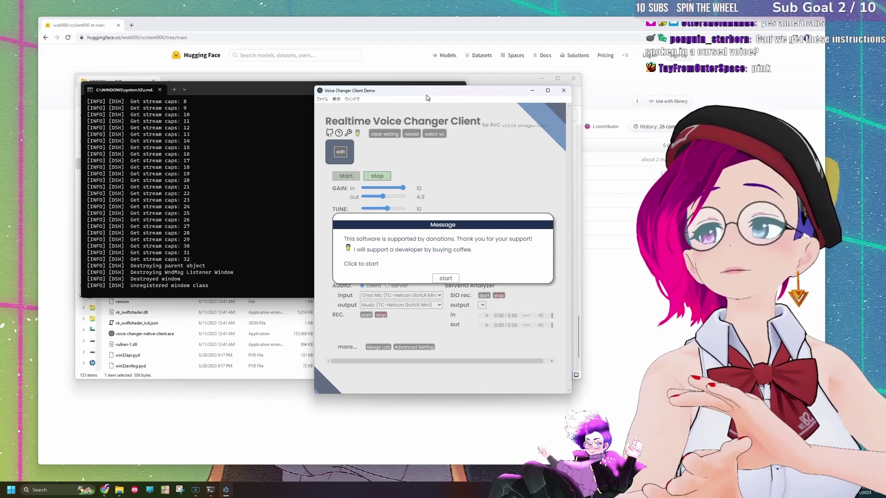
Dismiss the donation message, choose the RVC voice changer, and select the second, blonde model
{"action": "left_click", "coordinate": [446, 278]}
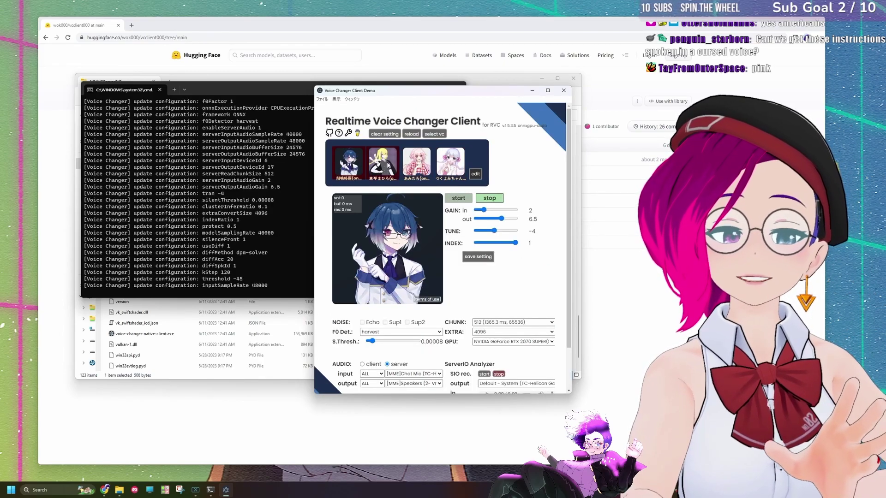
{"action": "left_click", "coordinate": [443, 136]}
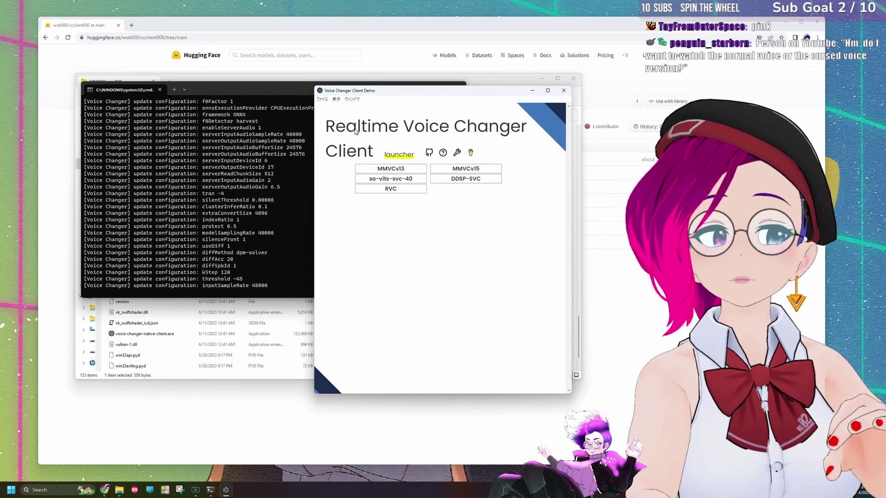
{"action": "left_click", "coordinate": [409, 190]}
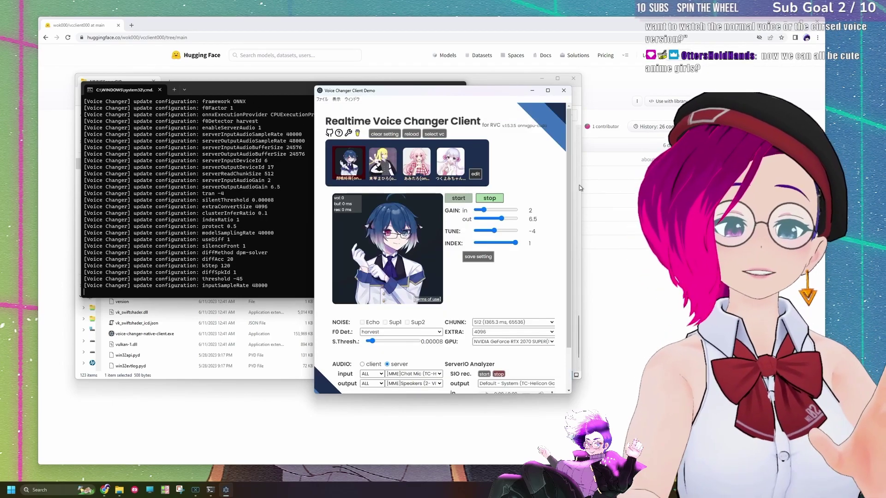
{"action": "left_click", "coordinate": [386, 164]}
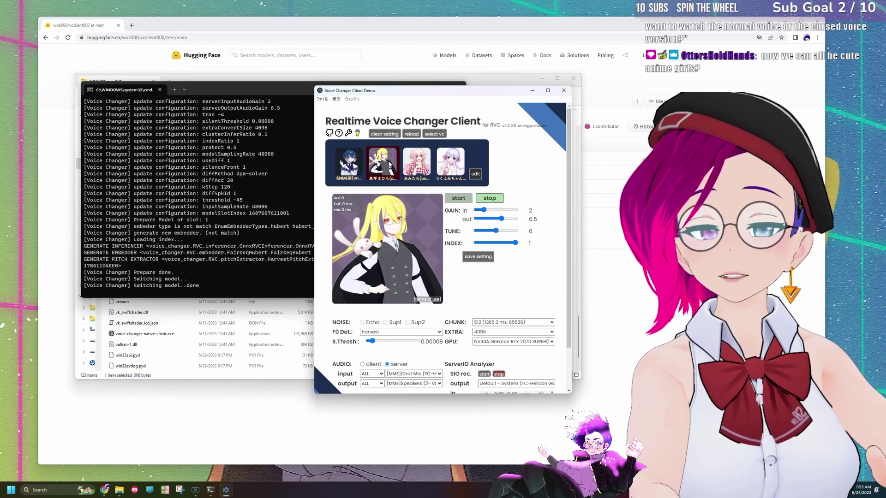
Browse the downloadable sample voice models for slot 4, then close the Sample Downloader
{"action": "left_click", "coordinate": [475, 174]}
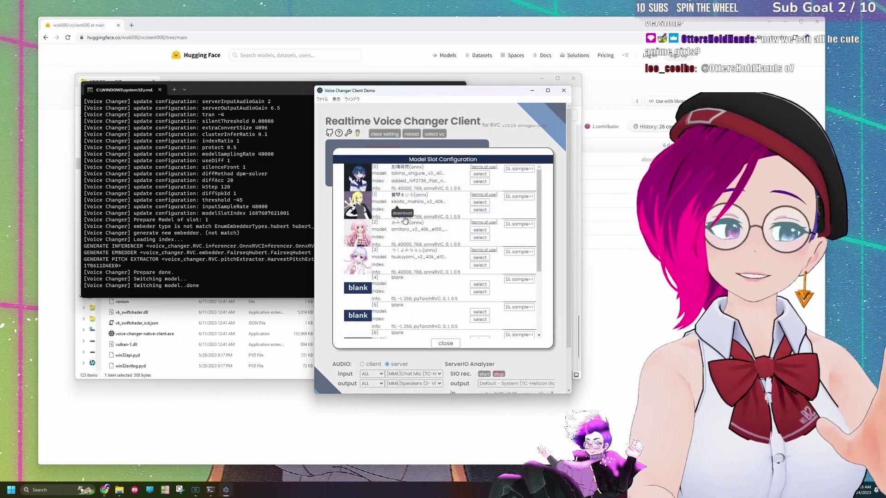
{"action": "scroll", "coordinate": [431, 268], "scroll_direction": "down", "scroll_amount": 3}
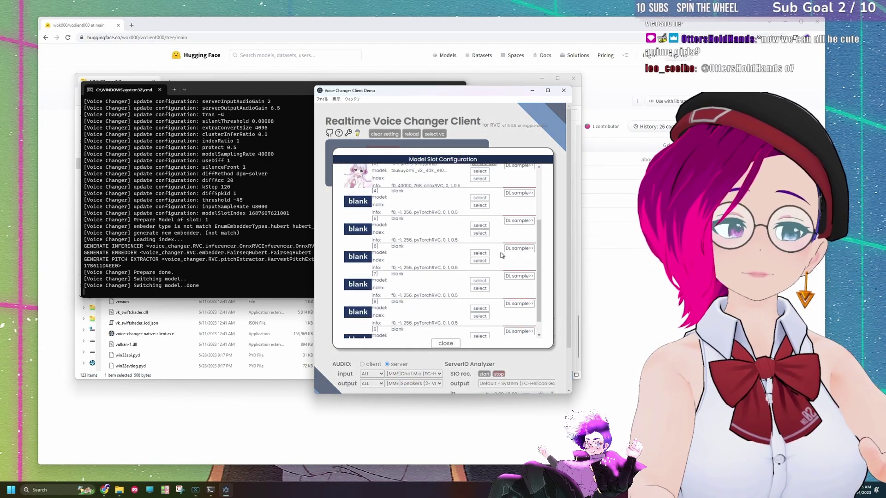
{"action": "scroll", "coordinate": [503, 255], "scroll_direction": "up", "scroll_amount": 1}
{"action": "left_click", "coordinate": [519, 216]}
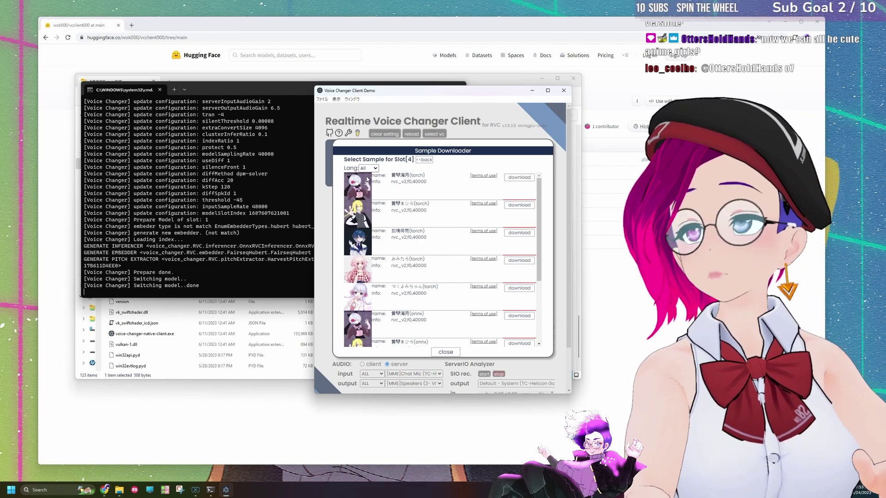
{"action": "key", "text": "Escape"}
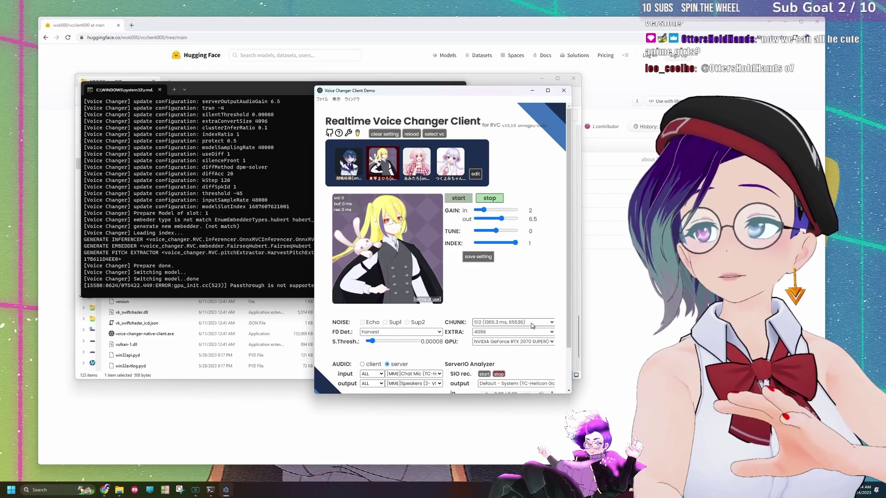
{"action": "left_click", "coordinate": [526, 323]}
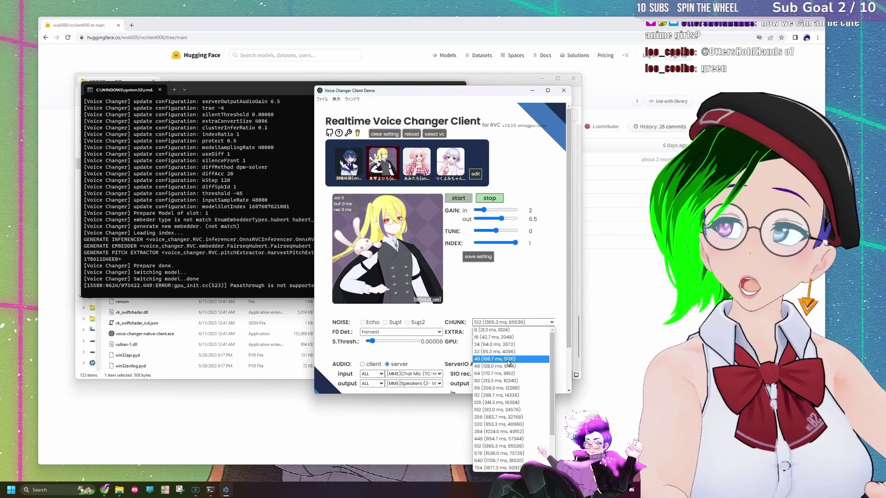
{"action": "left_click", "coordinate": [526, 293]}
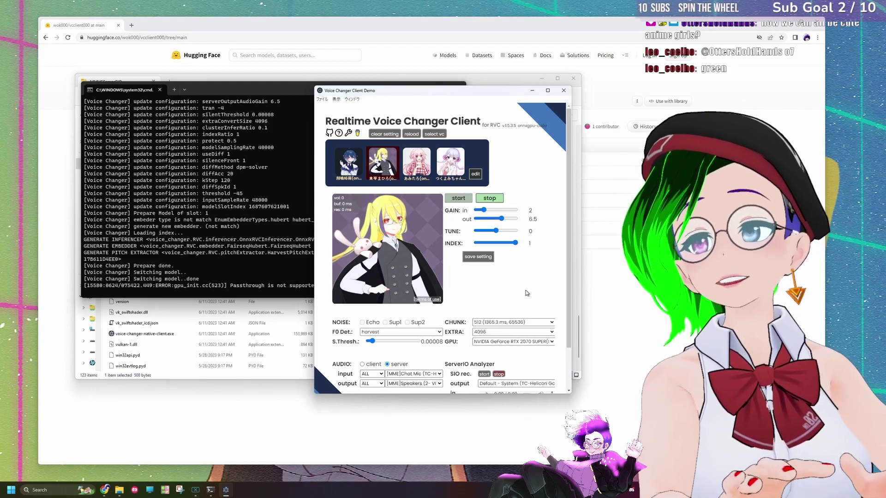
{"action": "left_click", "coordinate": [424, 333]}
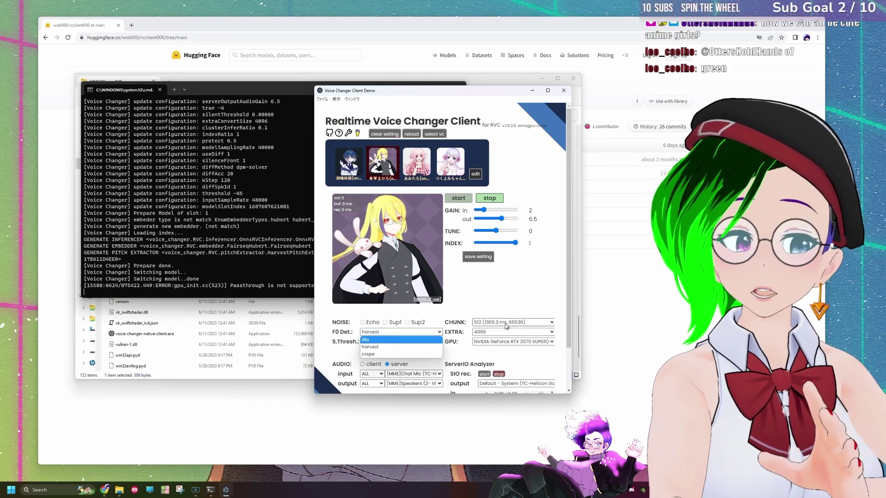
{"action": "key", "text": "Escape"}
Use server audio with GoXLR Mini Chat Mic input and Music output, then start conversion
{"action": "scroll", "coordinate": [376, 318], "scroll_direction": "down", "scroll_amount": 1}
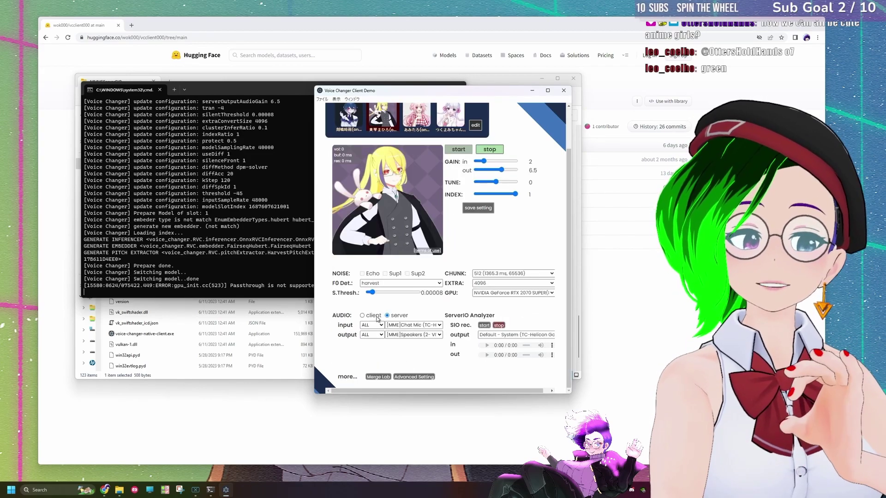
{"action": "left_click", "coordinate": [362, 316]}
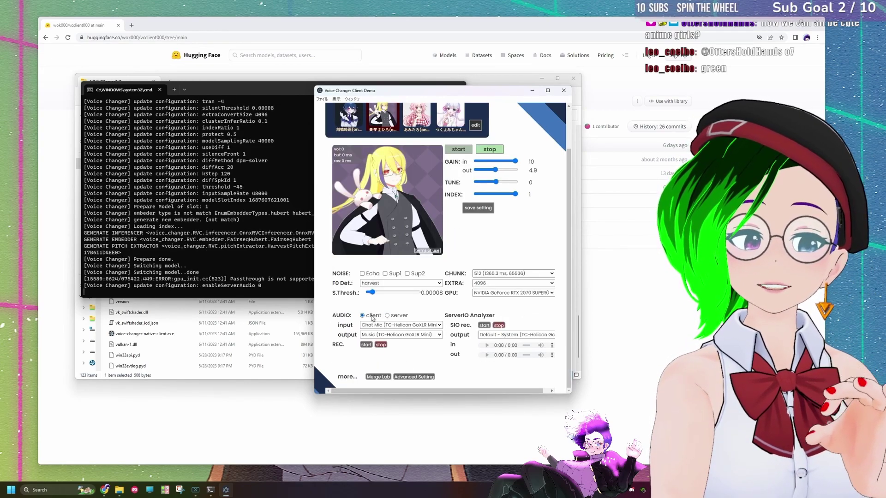
{"action": "left_click", "coordinate": [387, 315]}
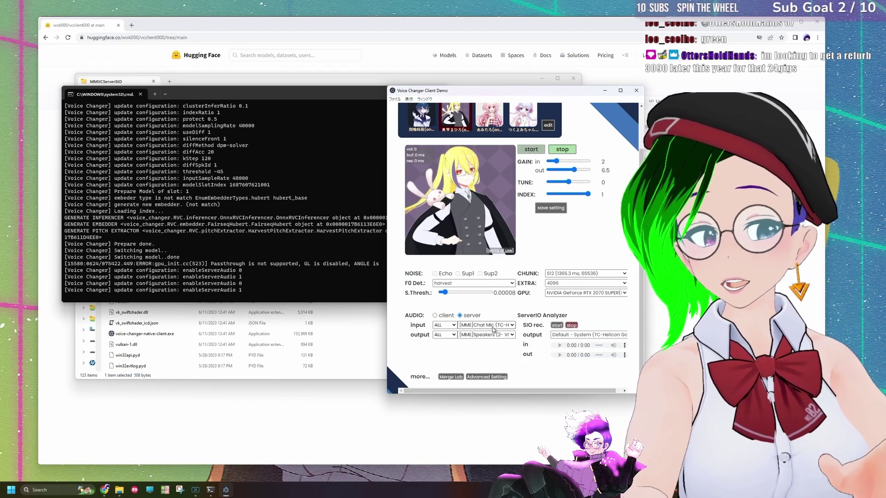
{"action": "left_click", "coordinate": [493, 325]}
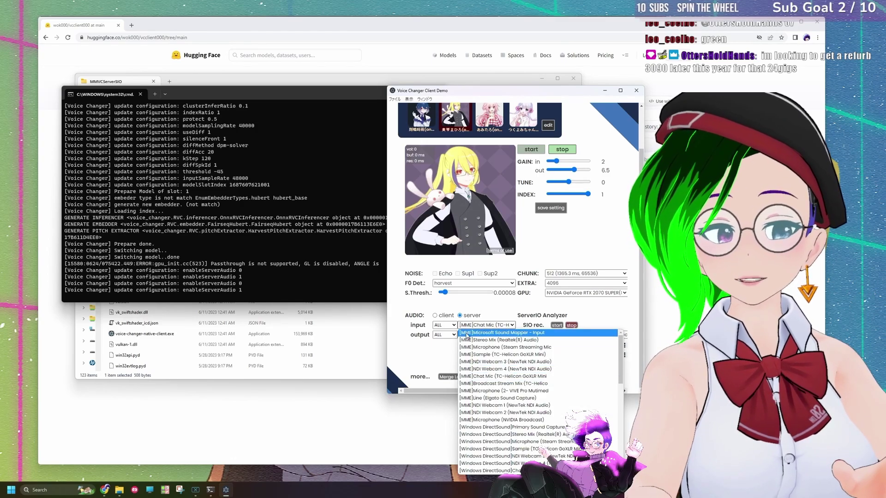
{"action": "left_click", "coordinate": [522, 376]}
{"action": "left_click", "coordinate": [500, 339]}
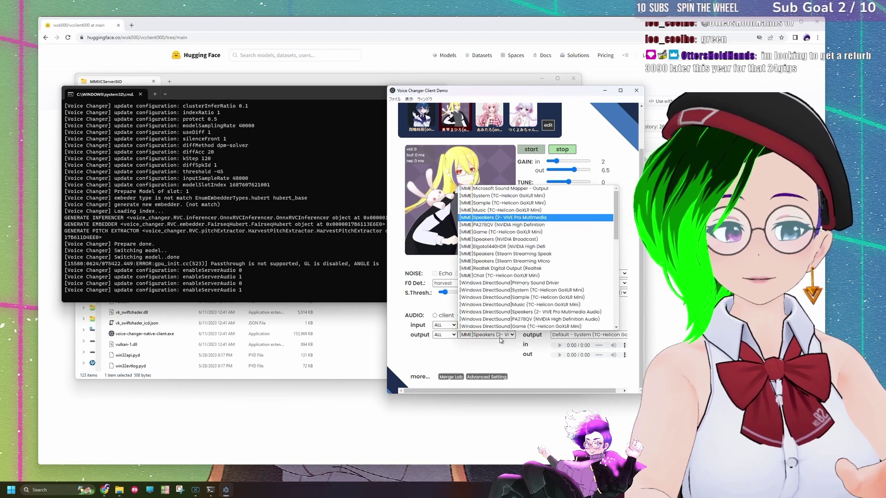
{"action": "left_click", "coordinate": [499, 211]}
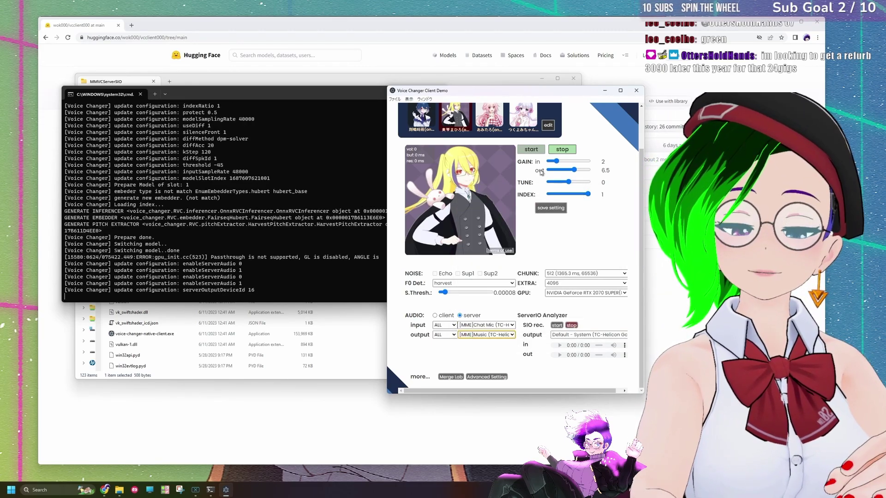
{"action": "left_click", "coordinate": [527, 149]}
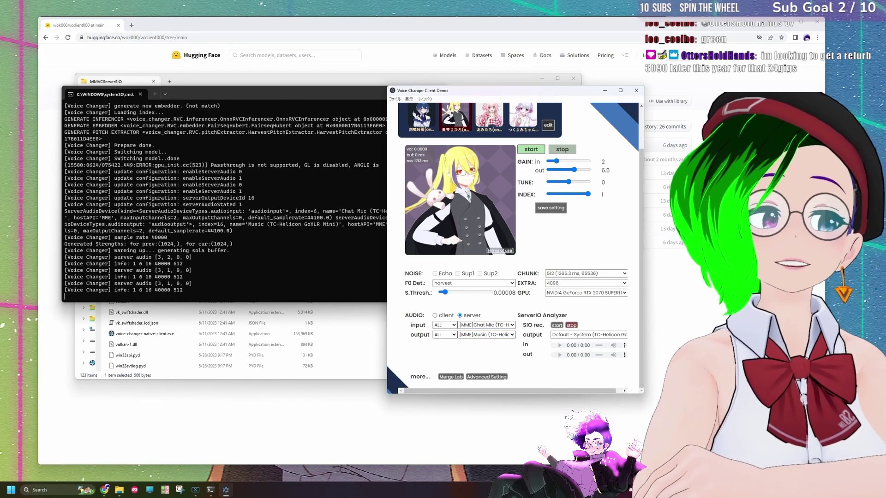
Widen the console window to read the audio log
{"action": "left_click_drag", "start_coordinate": [214, 94], "coordinate": [273, 96]}
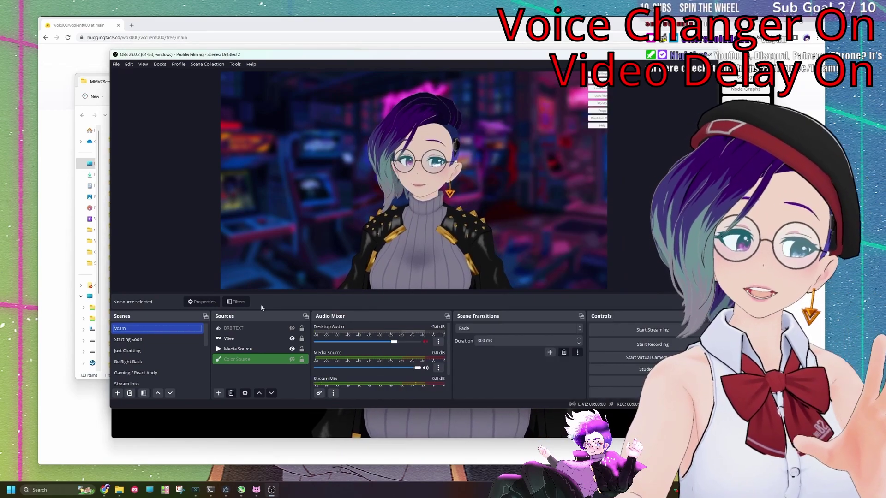
Open the VSee source's filters and view the Render Delay 3 settings
{"action": "left_click", "coordinate": [256, 340]}
{"action": "right_click", "coordinate": [255, 343]}
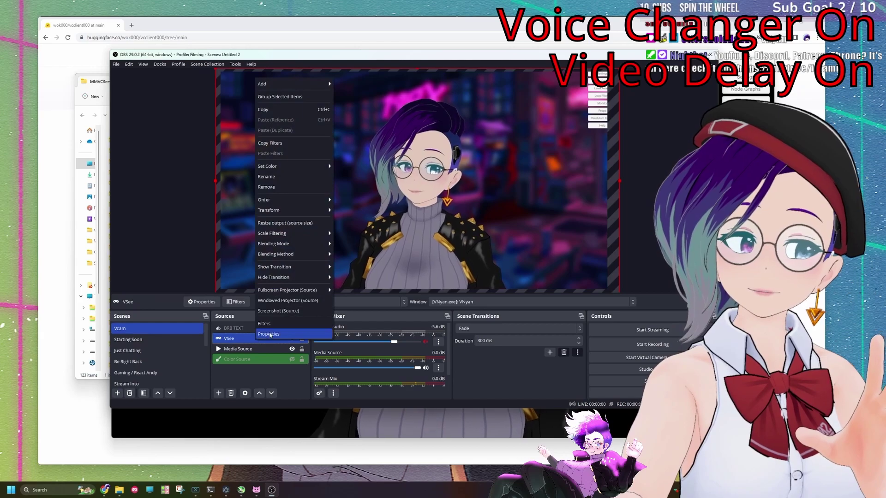
{"action": "left_click", "coordinate": [270, 325]}
{"action": "left_click", "coordinate": [294, 172]}
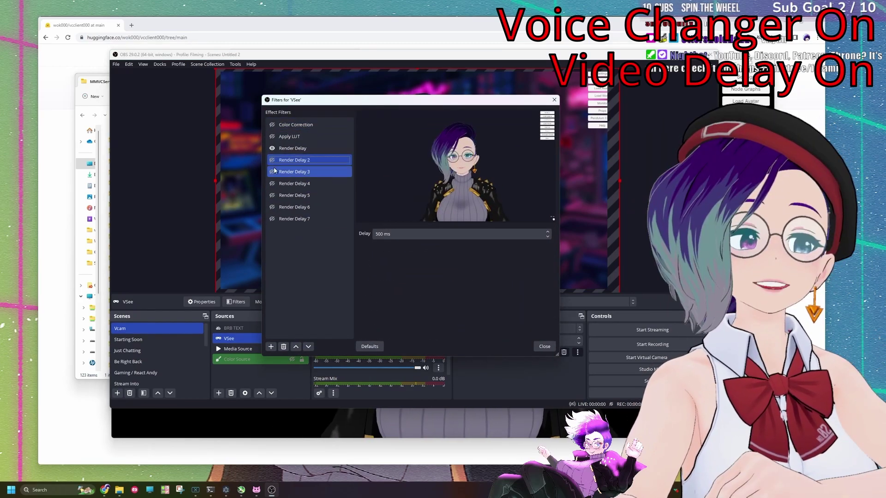
Enable all six Render Delay filters, including Render Delay 3, 6 and 7, and close filters
{"action": "left_click", "coordinate": [272, 171]}
{"action": "left_click", "coordinate": [273, 160]}
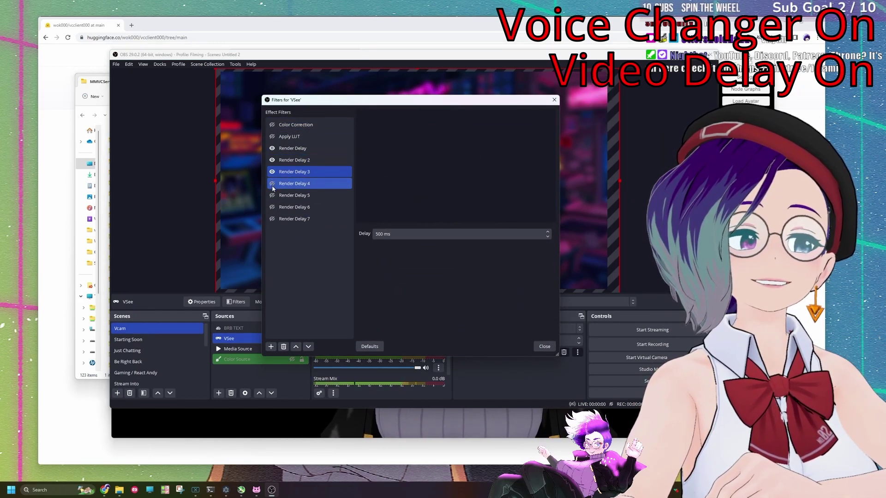
{"action": "left_click", "coordinate": [272, 184]}
{"action": "left_click", "coordinate": [272, 195]}
{"action": "left_click", "coordinate": [273, 207]}
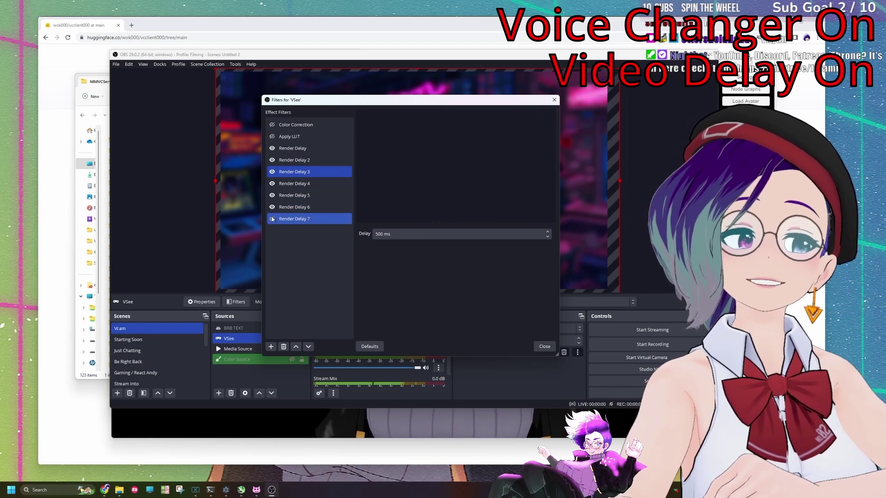
{"action": "left_click", "coordinate": [272, 219]}
{"action": "left_click", "coordinate": [545, 346]}
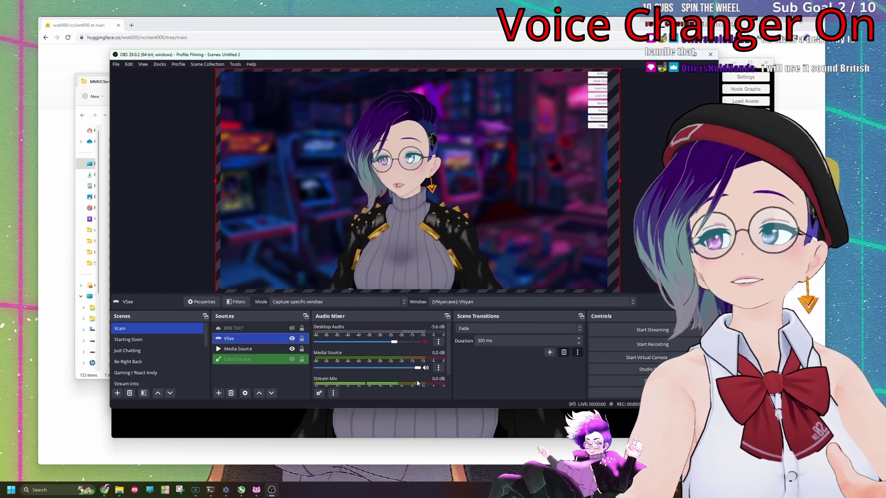
Show GoXLR's Routing matrix, then bring the voice changer window back in front
{"action": "left_click", "coordinate": [195, 491]}
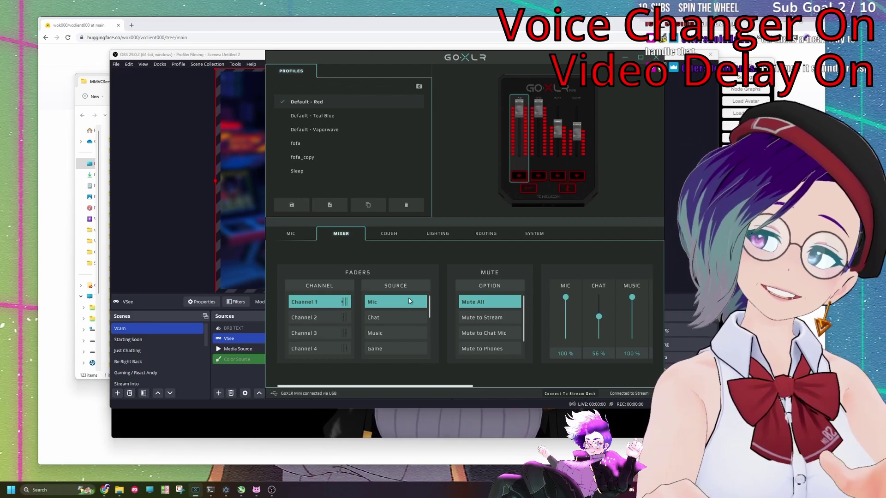
{"action": "left_click", "coordinate": [487, 233]}
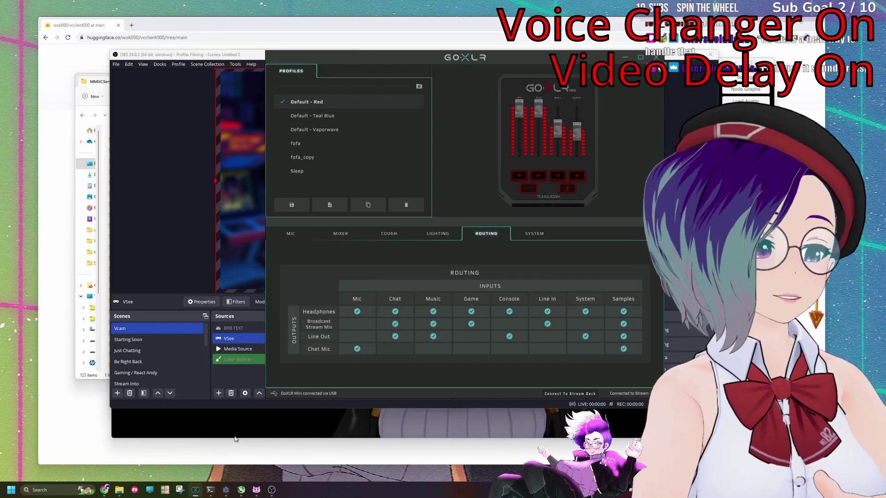
{"action": "left_click", "coordinate": [227, 490]}
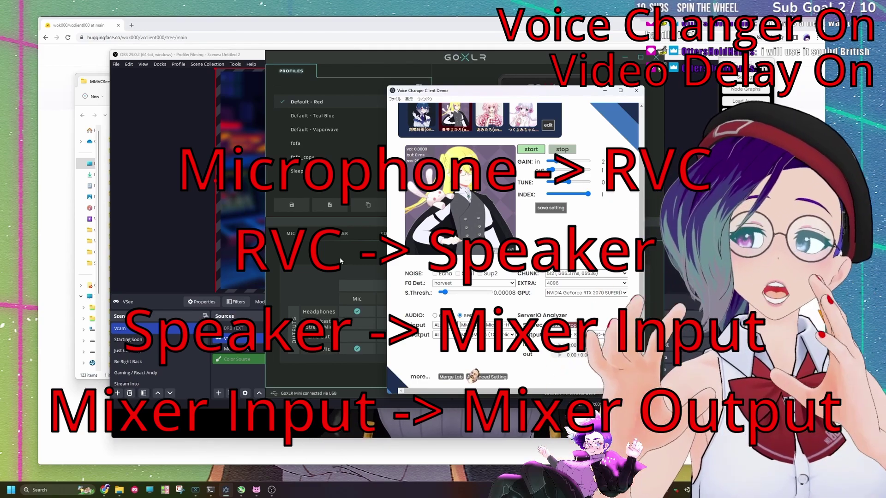
{"action": "left_click", "coordinate": [357, 313]}
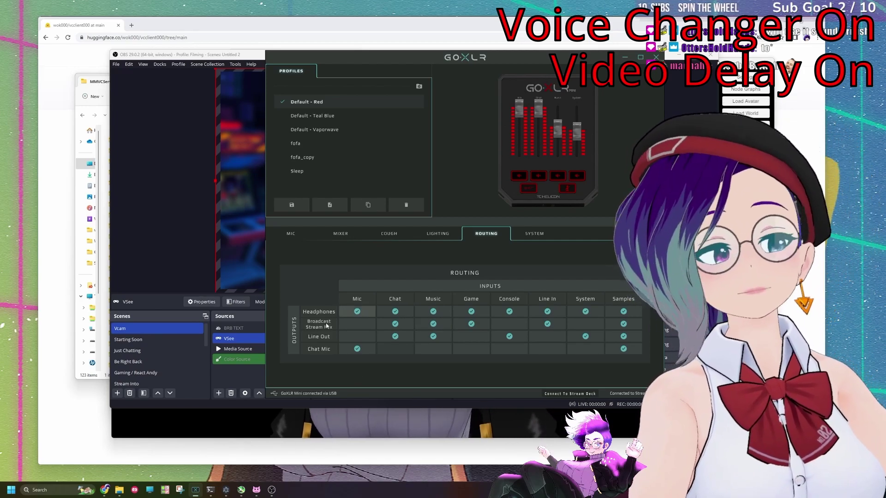
{"action": "key", "text": "alt+Tab"}
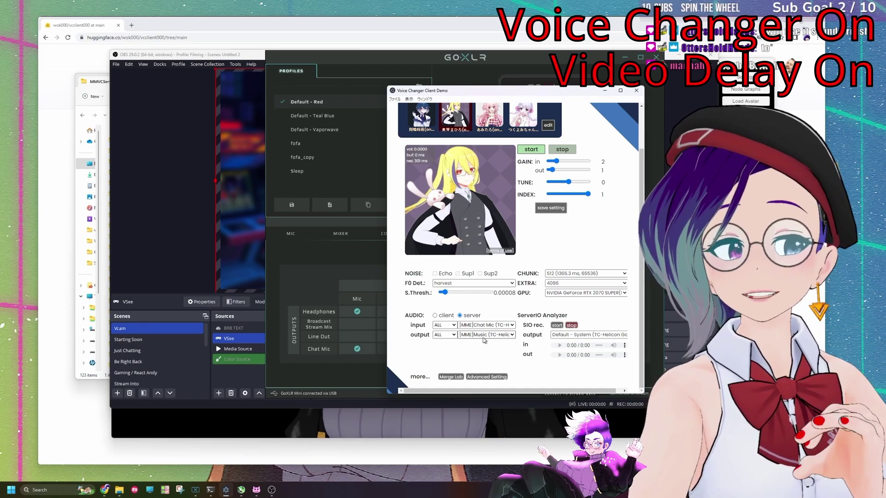
{"action": "left_click", "coordinate": [311, 324]}
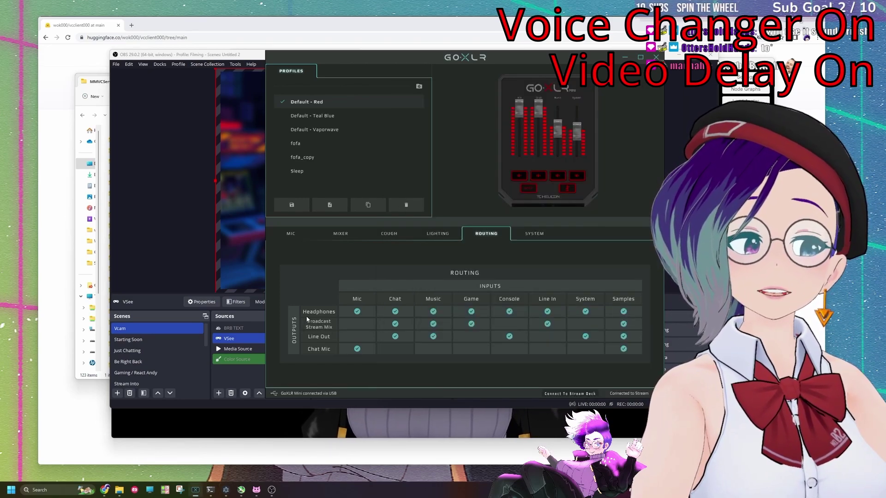
{"action": "mouse_move", "coordinate": [326, 330]}
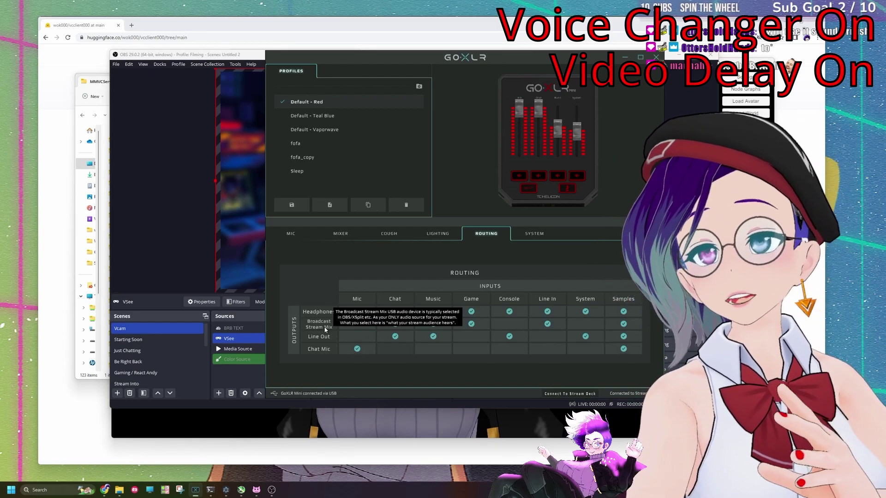
Bring OBS Studio in front of GoXLR, showing the Vcam scene and audio mixer
{"action": "left_click", "coordinate": [236, 55]}
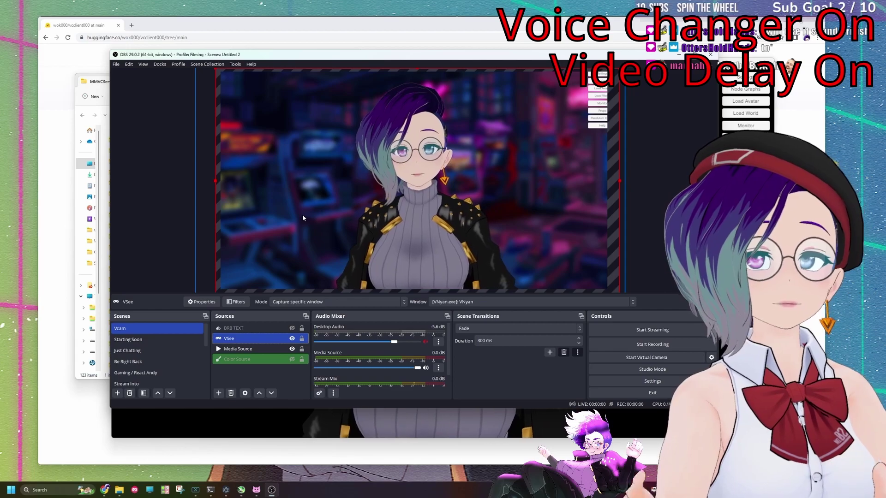
{"action": "mouse_move", "coordinate": [228, 490]}
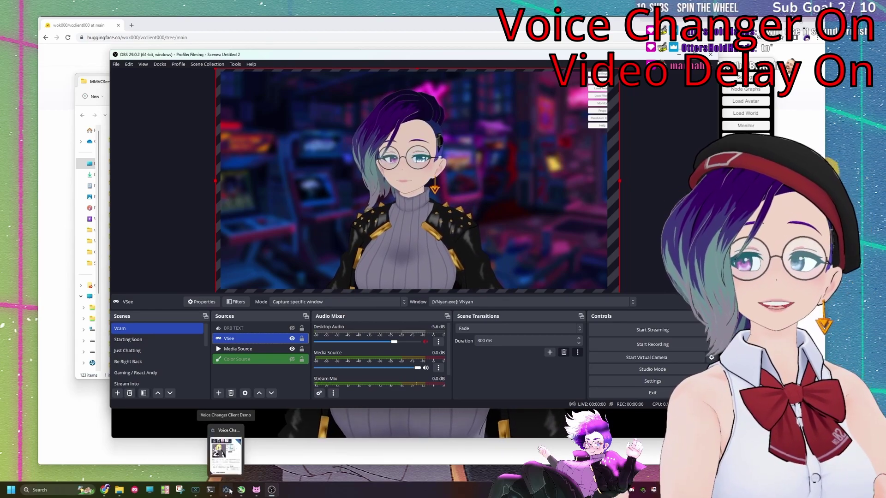